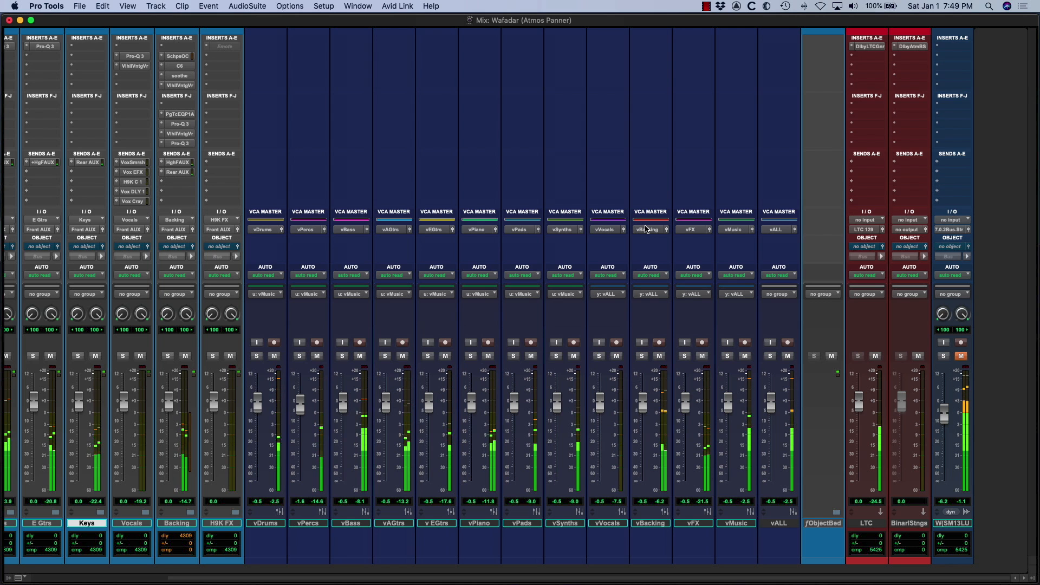
# Look through the Sound Particles multichannel plug-in formats offered for the EG - 3 track's Energy Panner insert, keeping the current one
pyautogui.hotkey('ctrl', 'Right')
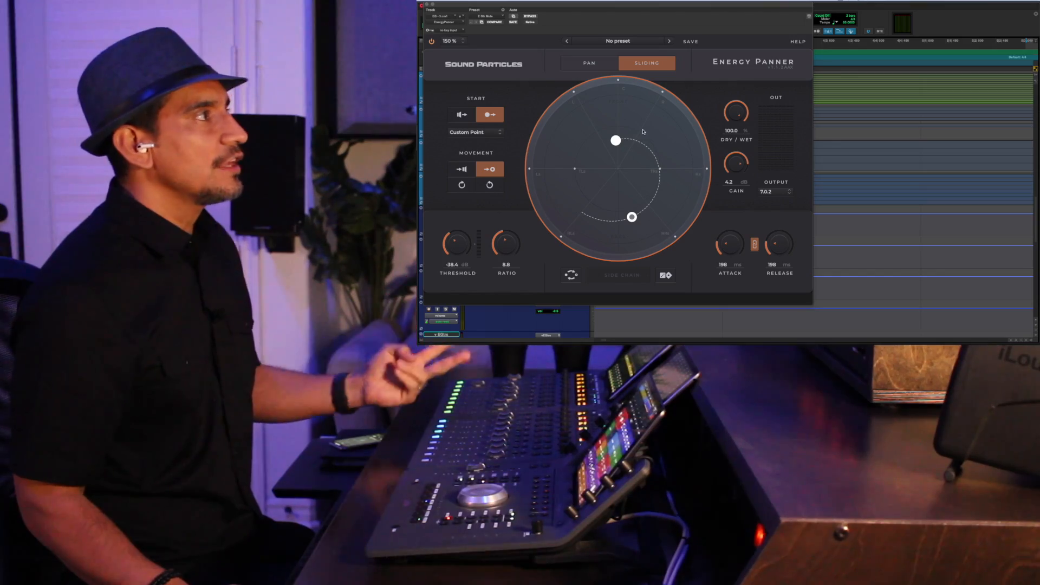
pyautogui.click(444, 22)
pyautogui.moveTo(452, 22)
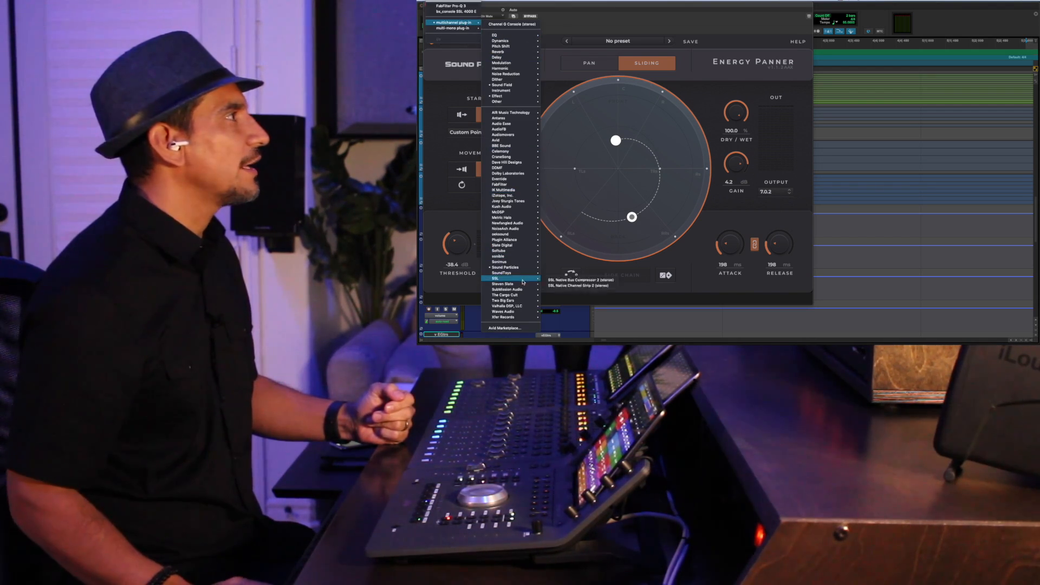
pyautogui.moveTo(505, 267)
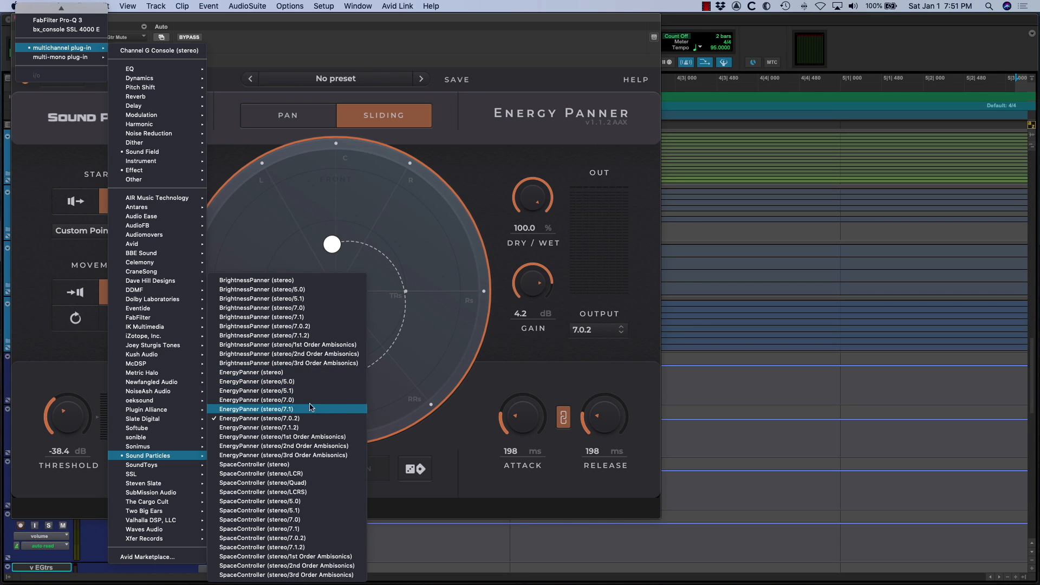
pyautogui.click(487, 397)
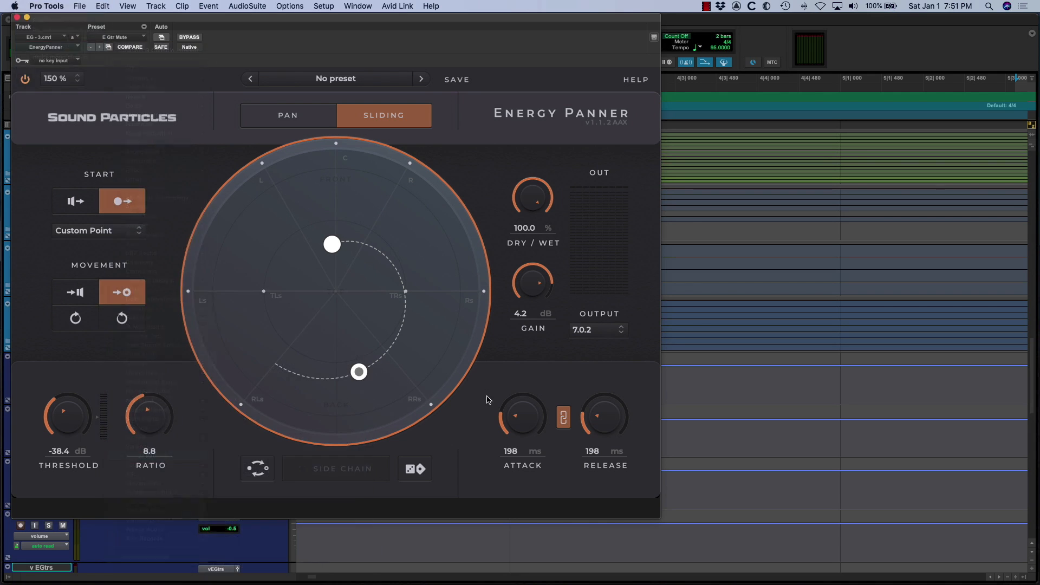
# Examine Energy Panner's output formats, panning modes and list of available presets
pyautogui.click(624, 331)
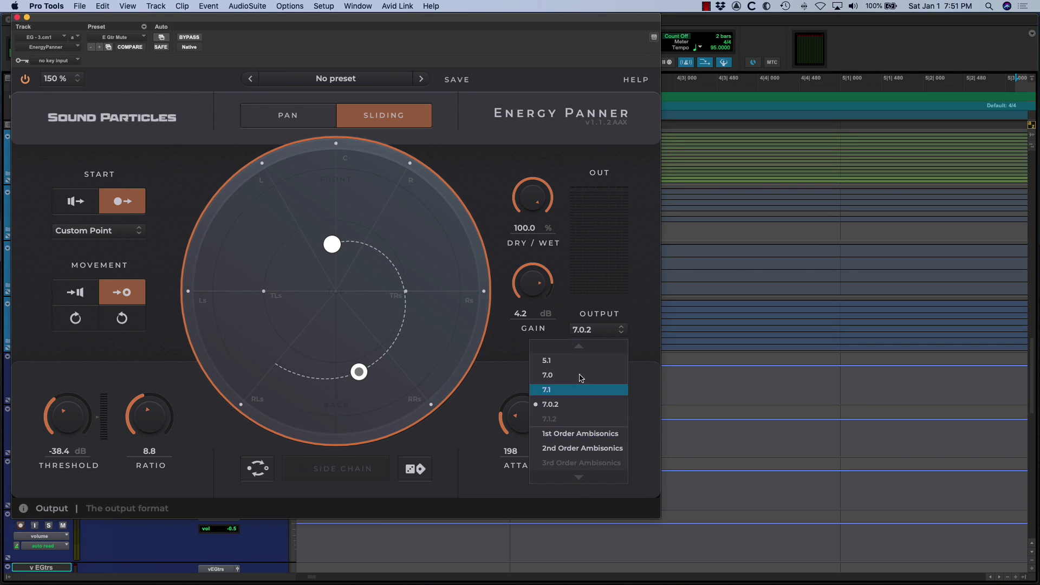
pyautogui.click(638, 278)
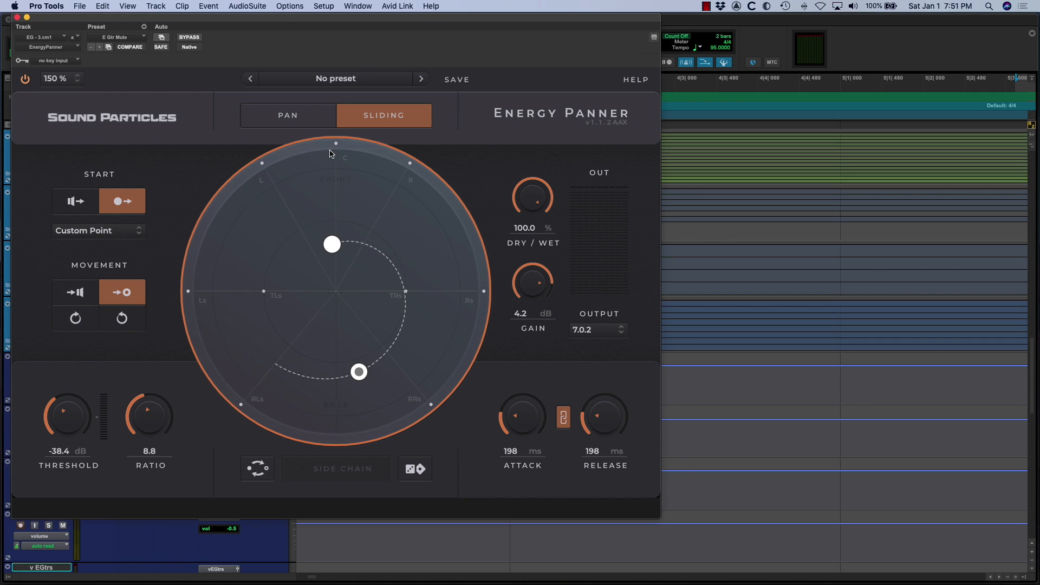
pyautogui.click(317, 125)
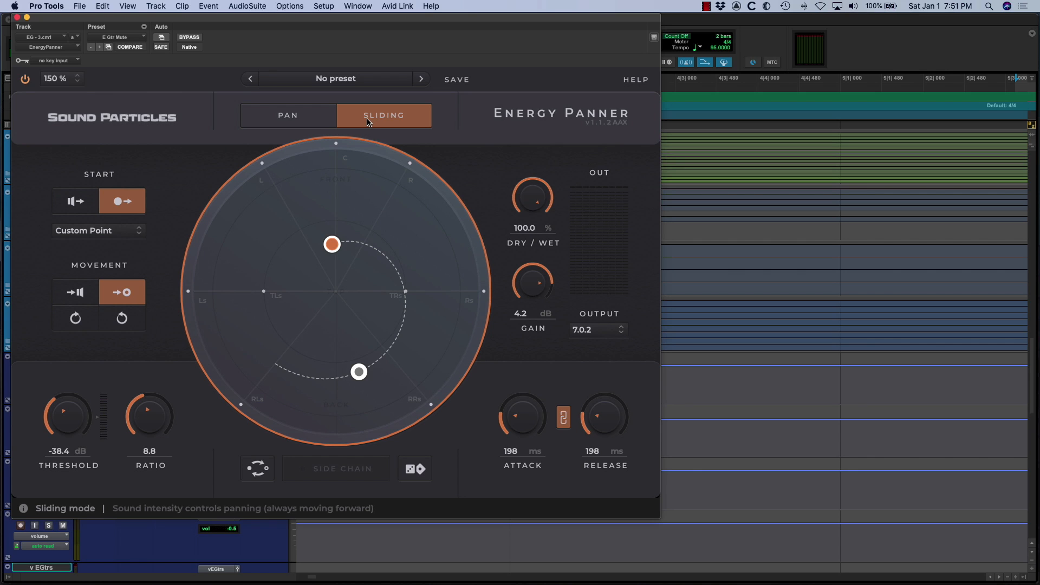
pyautogui.click(353, 80)
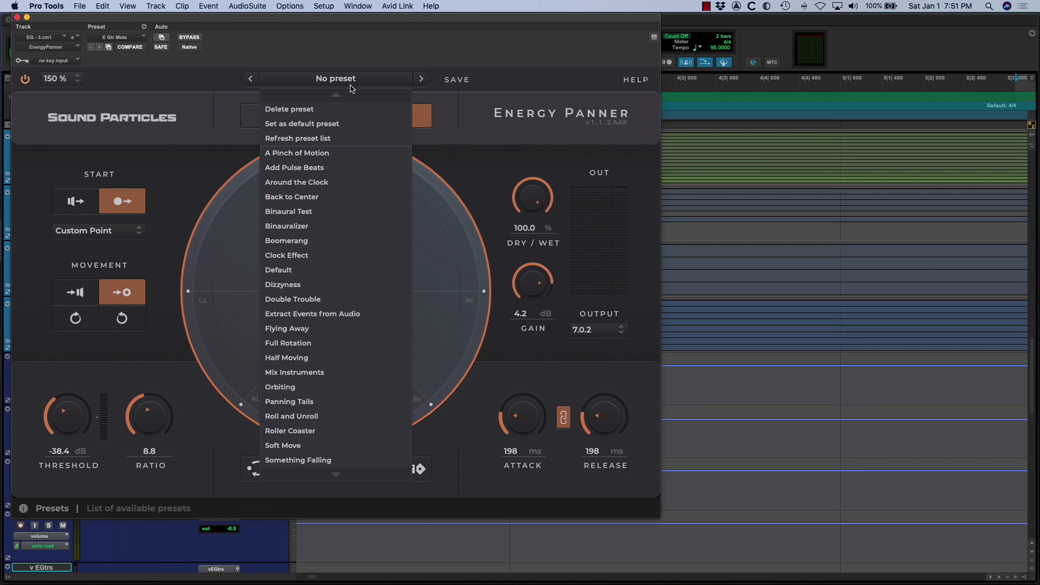
pyautogui.click(482, 133)
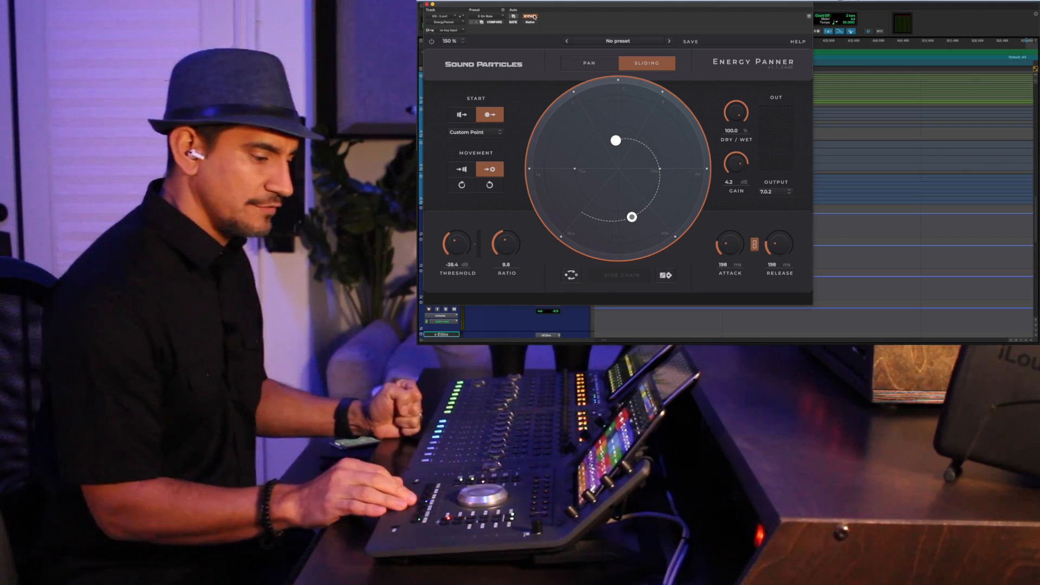
# Compare playback of the guitar track with Energy Panner bypassed and active
pyautogui.press('space')
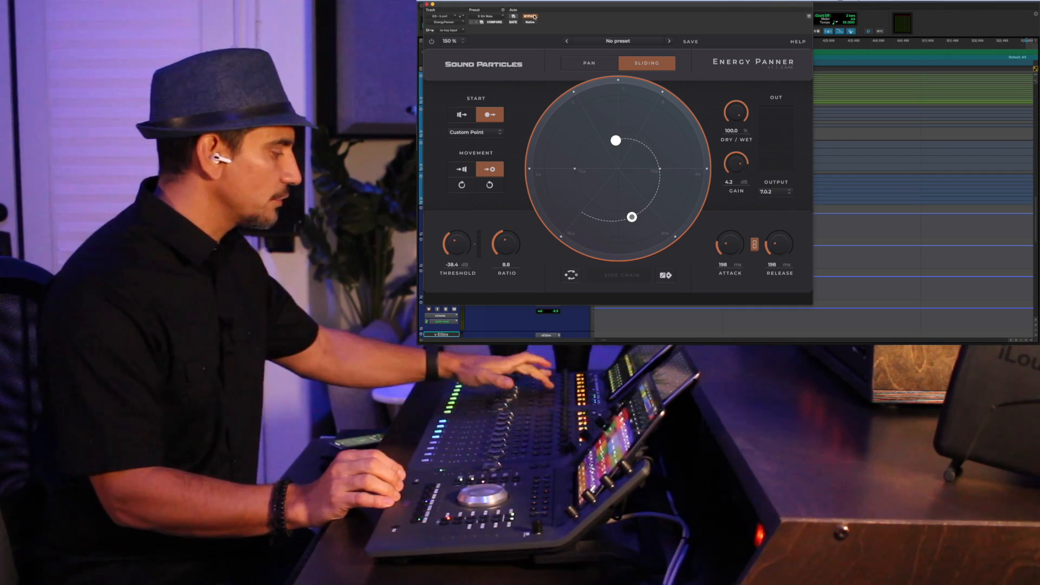
pyautogui.press('space')
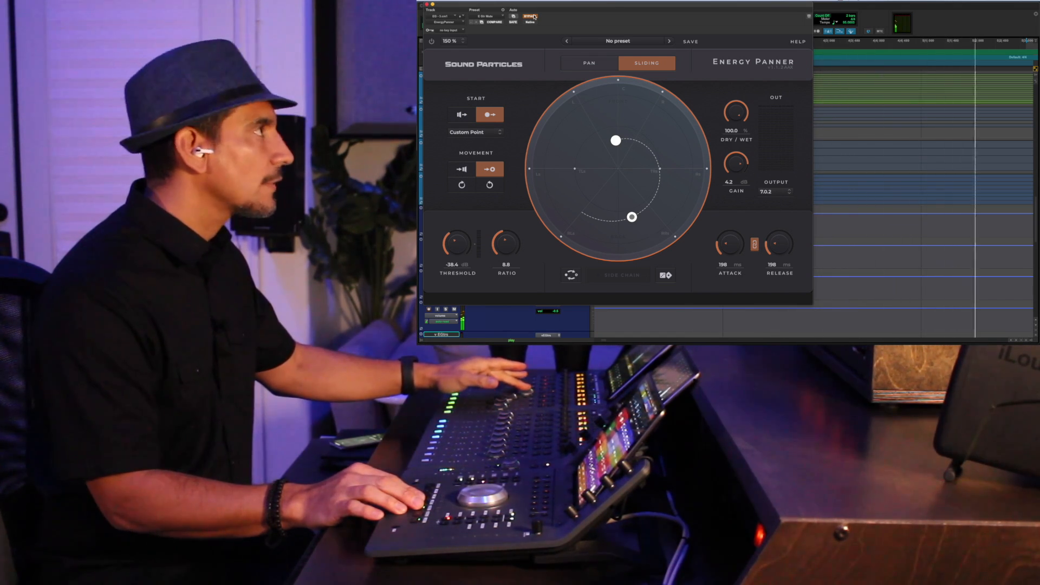
pyautogui.press('space')
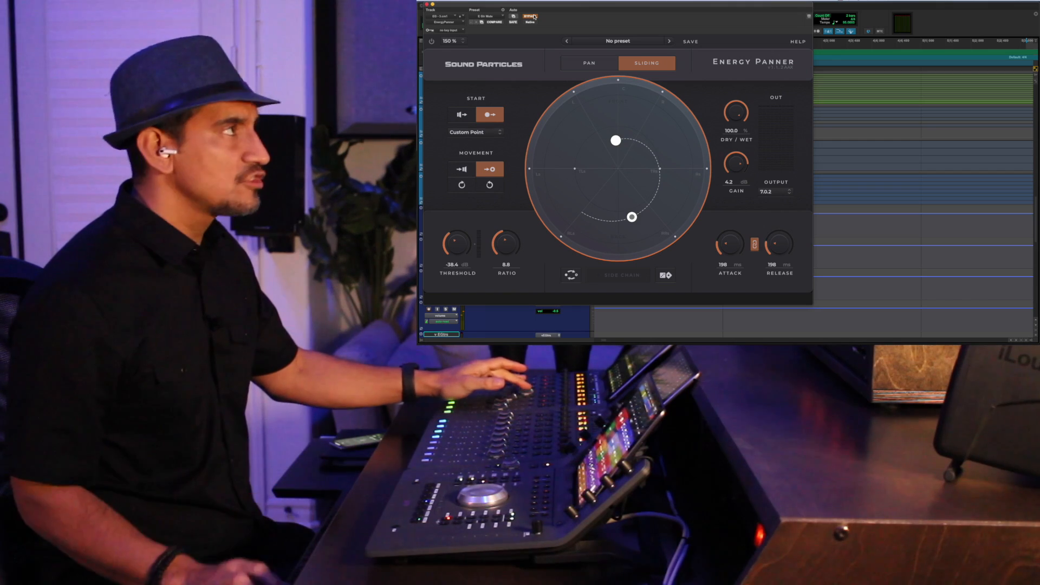
pyautogui.click(535, 16)
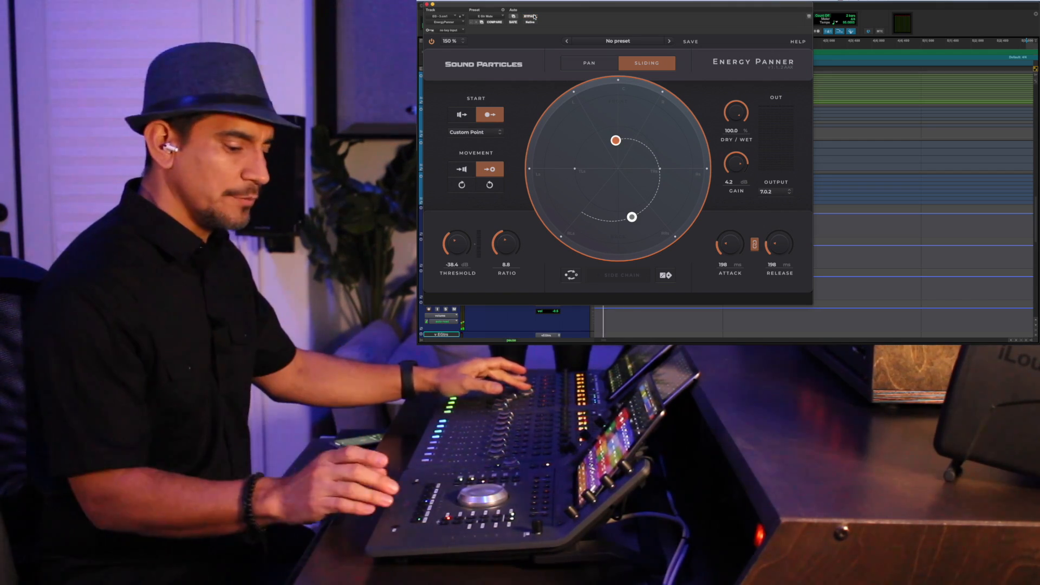
pyautogui.press('space')
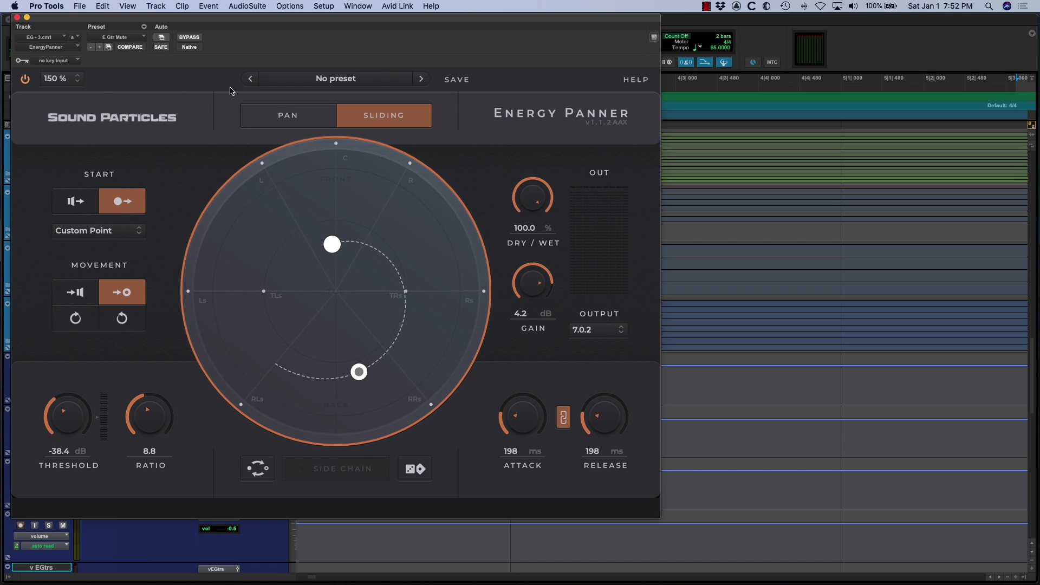
# Move Energy Panner's end handle further toward the rear and compare playback in Pan and Sliding modes
pyautogui.click(308, 120)
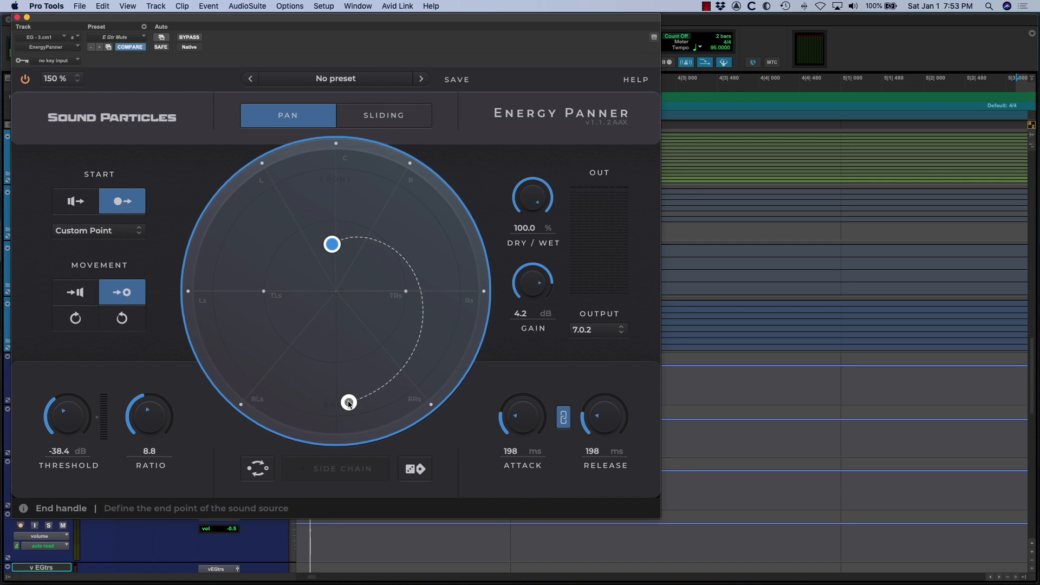
pyautogui.press('space')
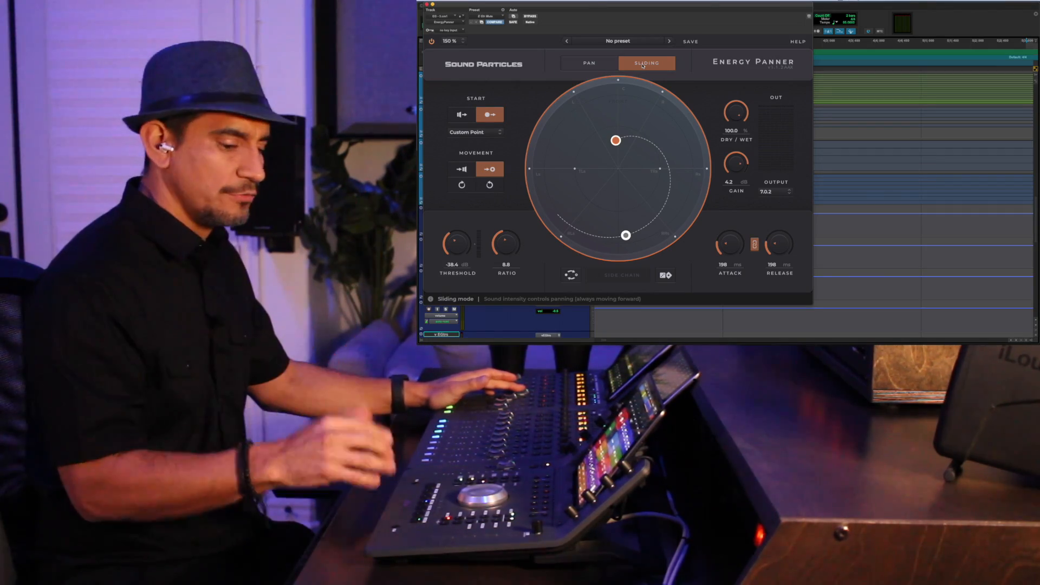
pyautogui.press('space')
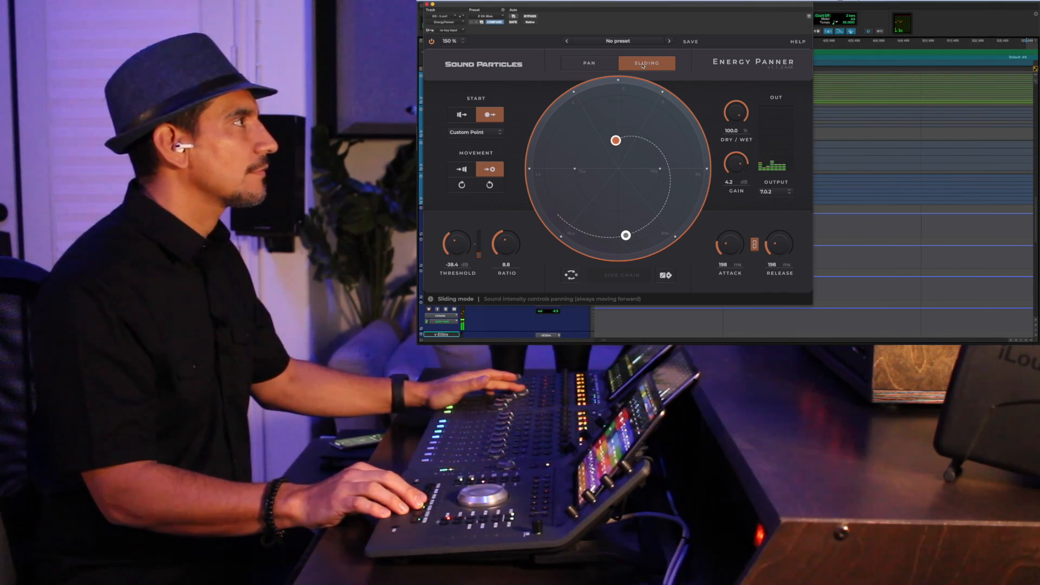
pyautogui.press('space')
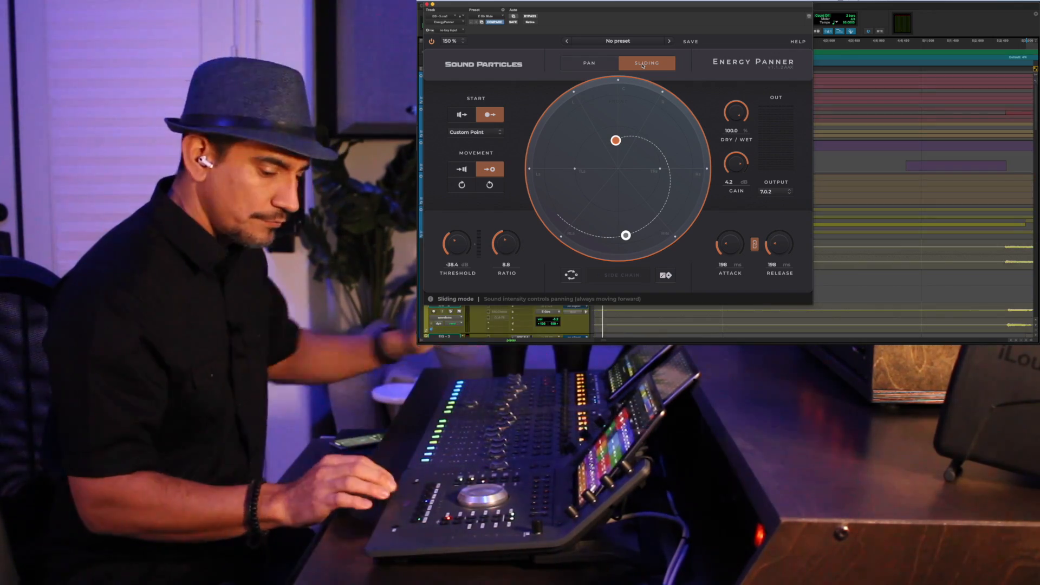
# Play the guitar with the rest of the mix in Energy Panner's Sliding mode and close the plug-in window
pyautogui.press('space')
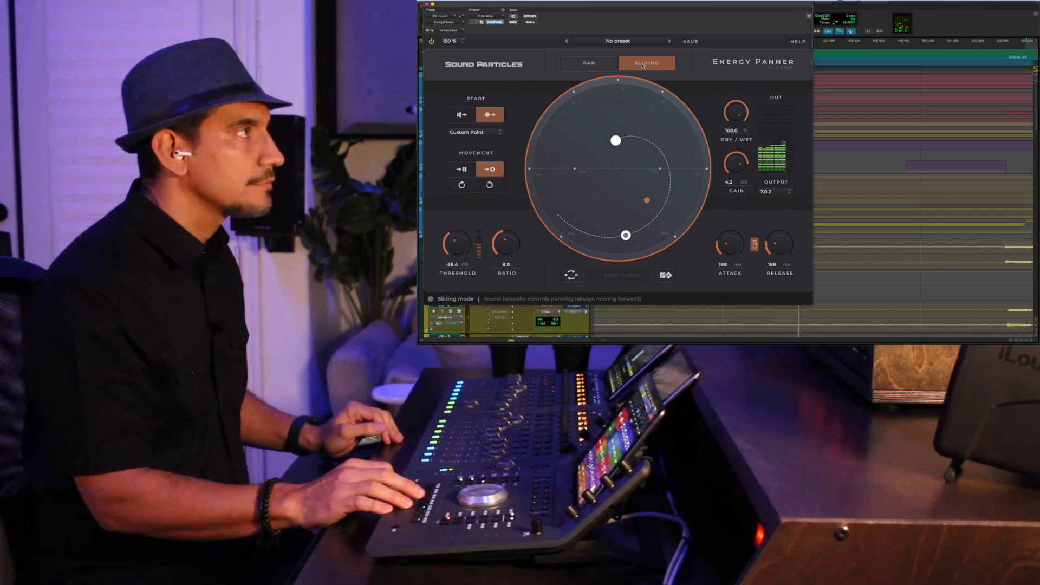
pyautogui.press('space')
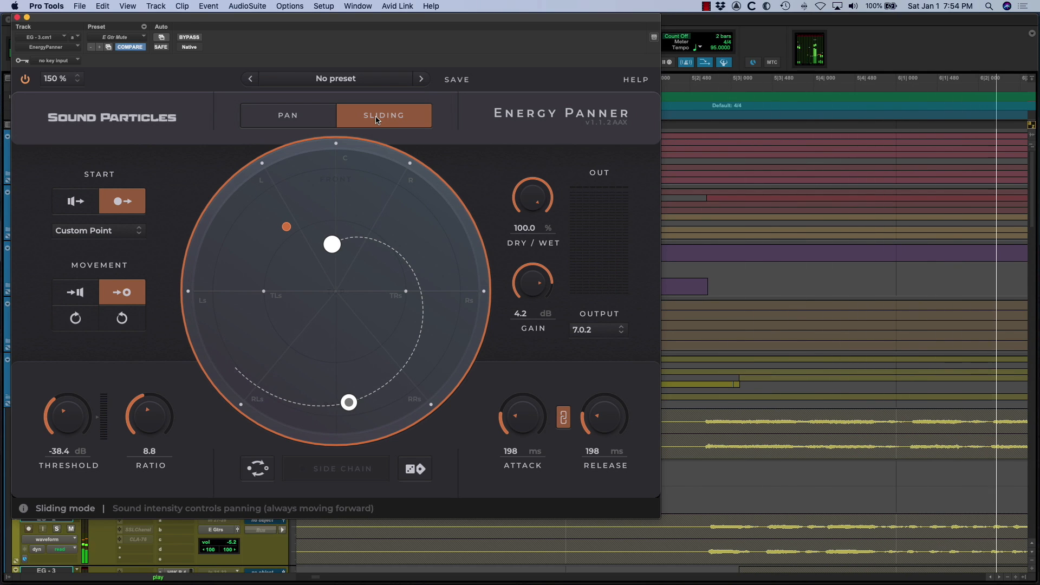
pyautogui.press('super+w')
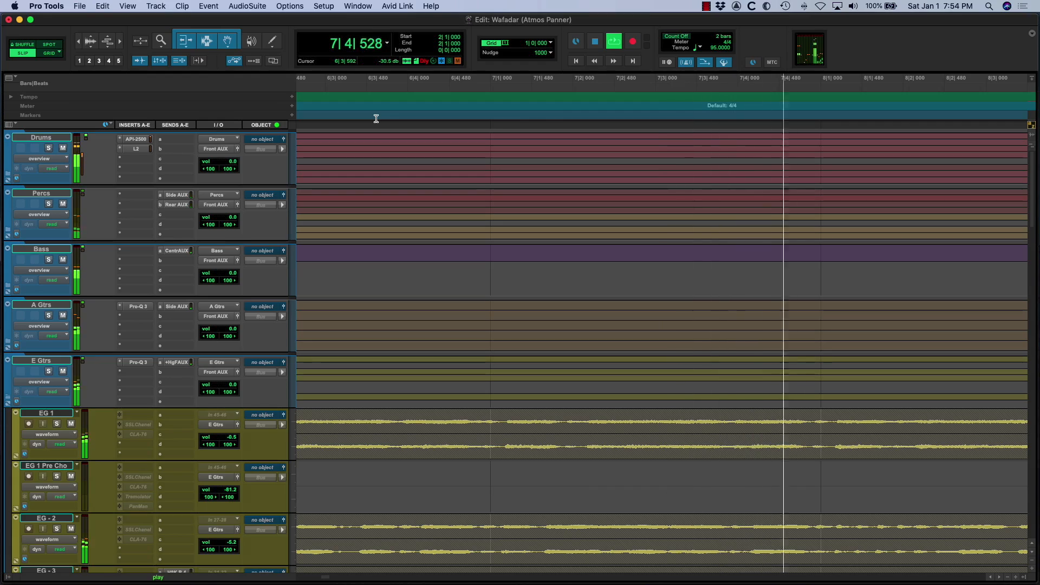
pyautogui.press('space')
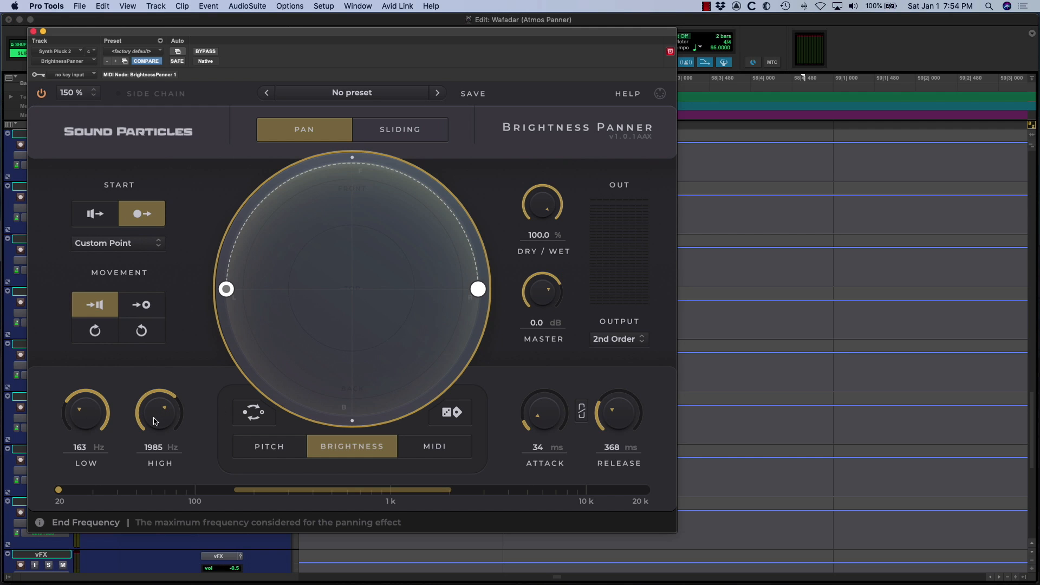
# Compare Brightness Panner's Pitch and Brightness modes on Synth Pluck 2 and switch the panning from Pan to Sliding
pyautogui.click(289, 453)
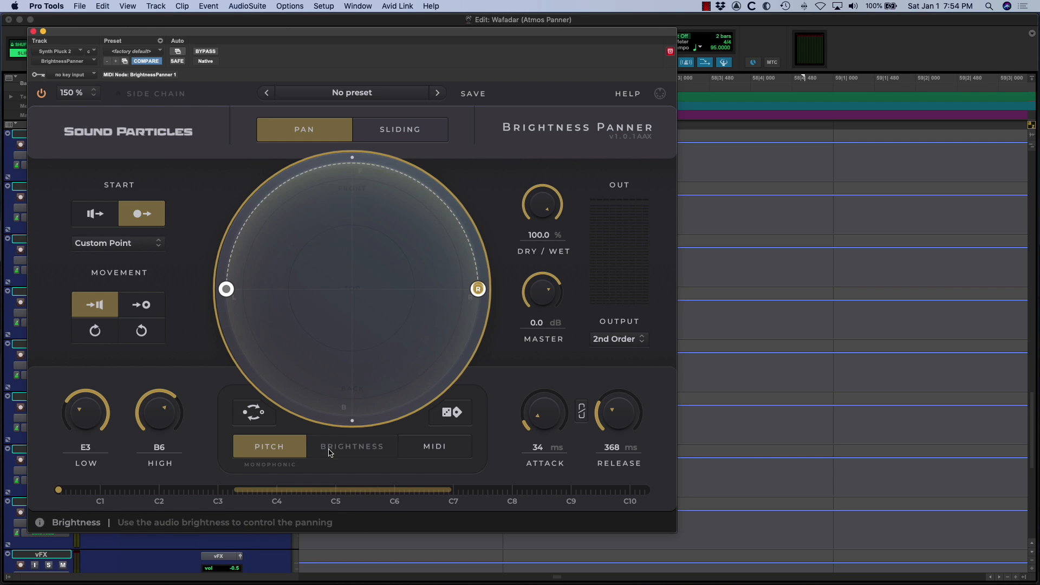
pyautogui.click(330, 452)
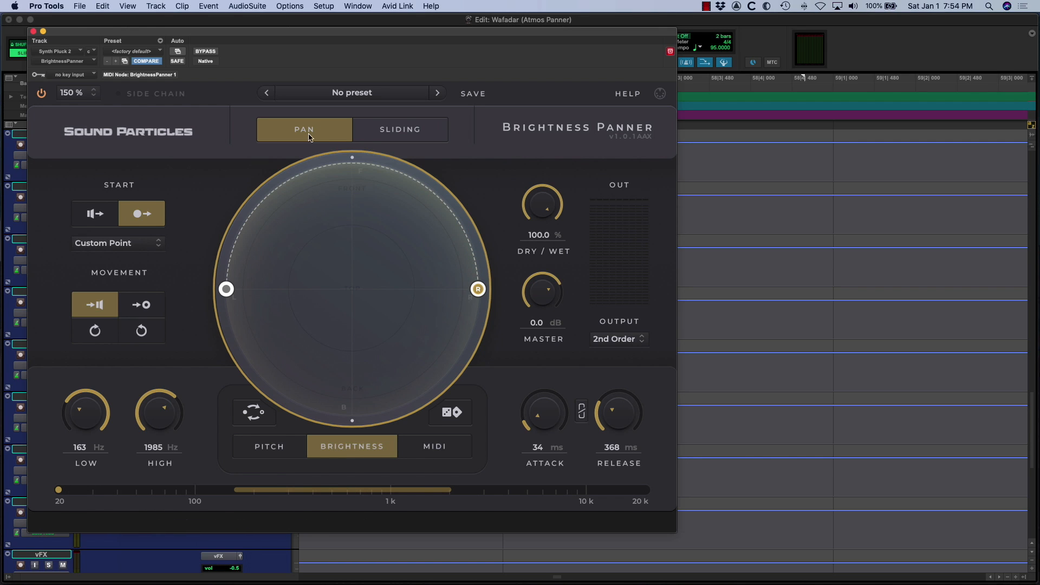
pyautogui.click(386, 130)
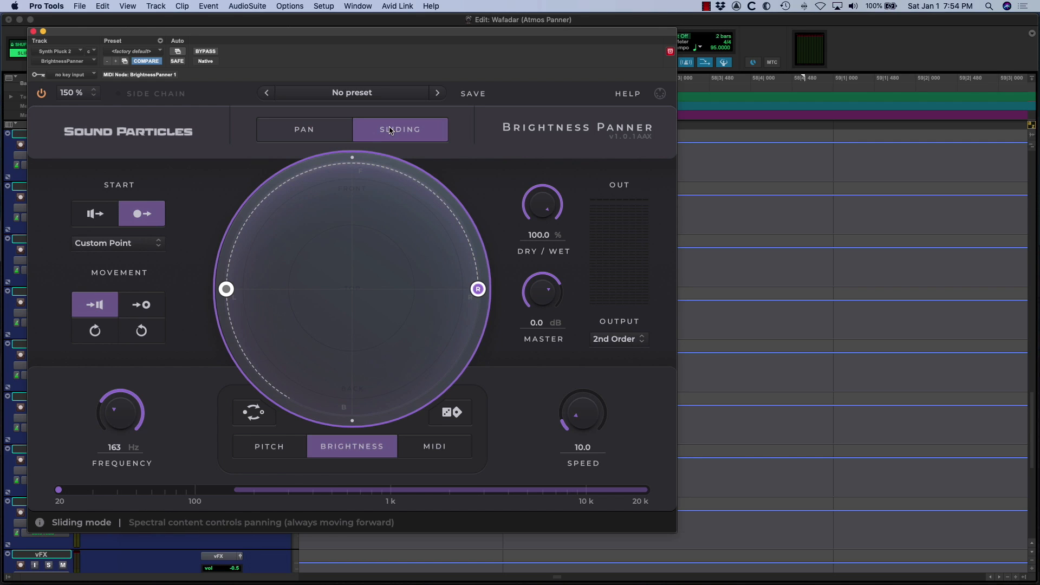
pyautogui.click(341, 129)
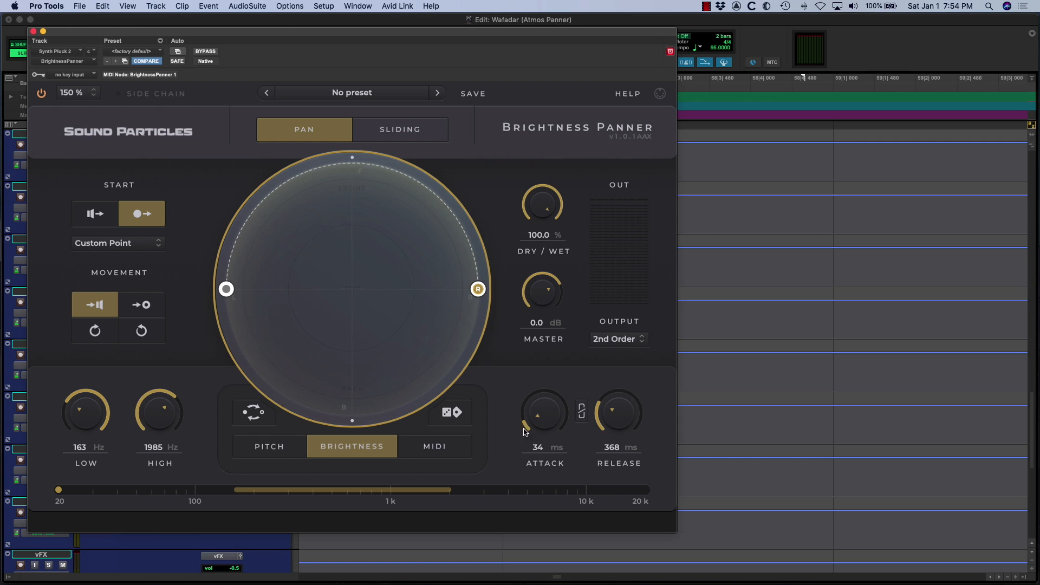
pyautogui.click(388, 129)
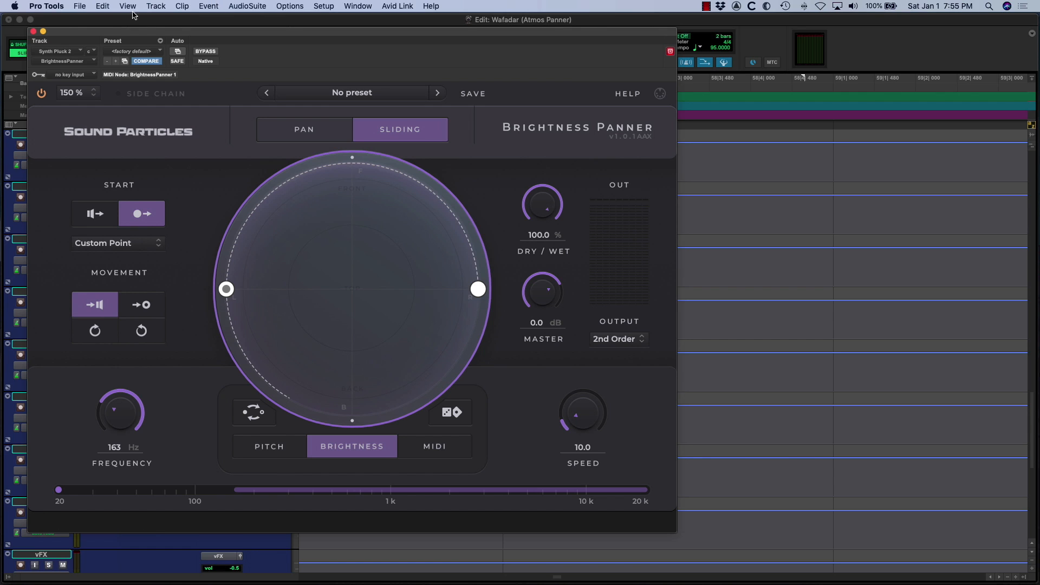
# Review the available Sound Particles plug-in formats and set Brightness Panner's output to 7.0.2
pyautogui.click(78, 63)
pyautogui.moveTo(81, 63)
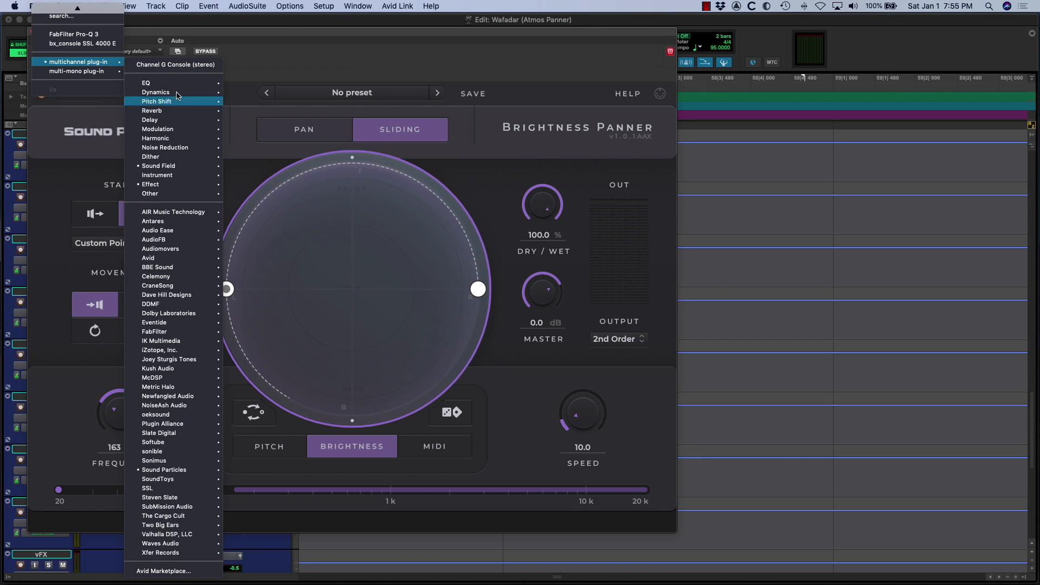
pyautogui.moveTo(198, 471)
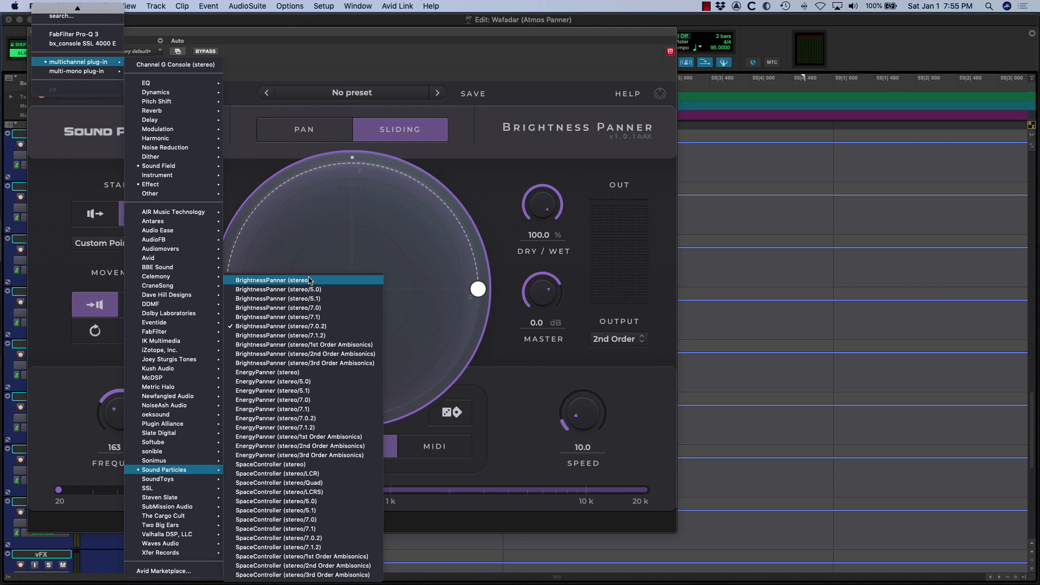
pyautogui.click(415, 237)
pyautogui.click(642, 339)
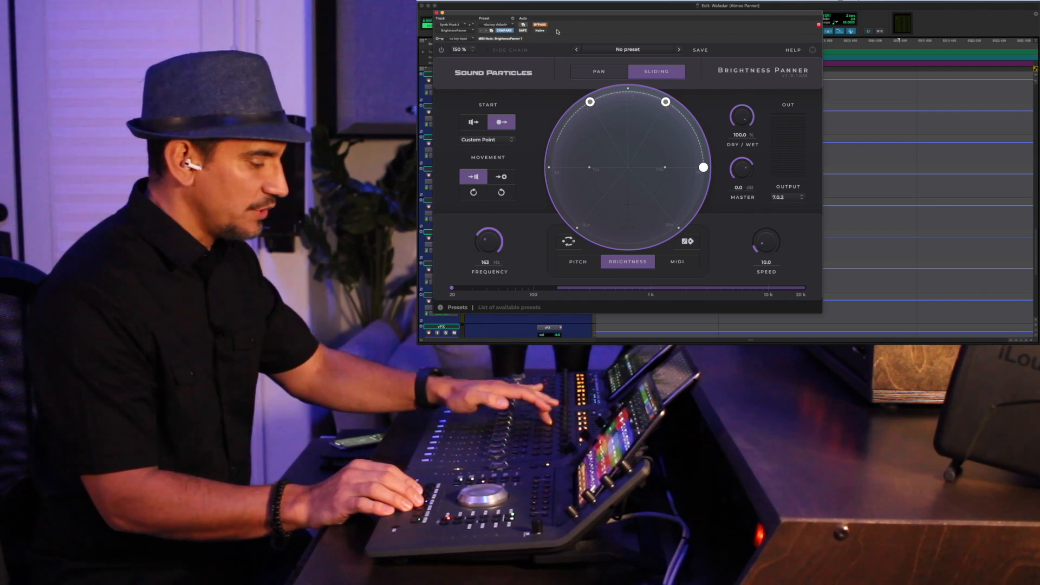
# Compare playback of Synth Pluck 2 with Brightness Panner bypassed and active, and close the plug-in window
pyautogui.press('space')
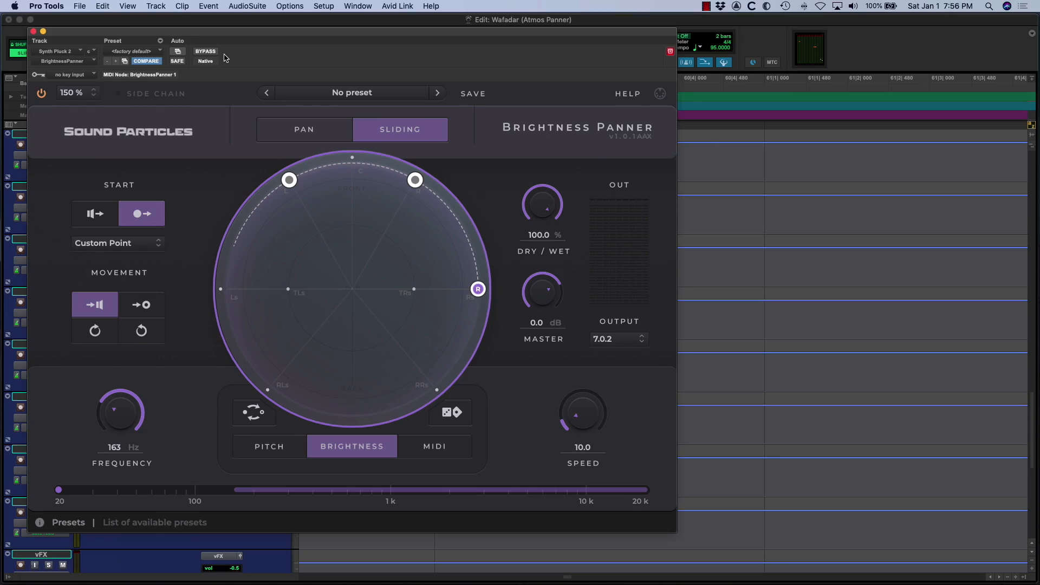
pyautogui.press('space')
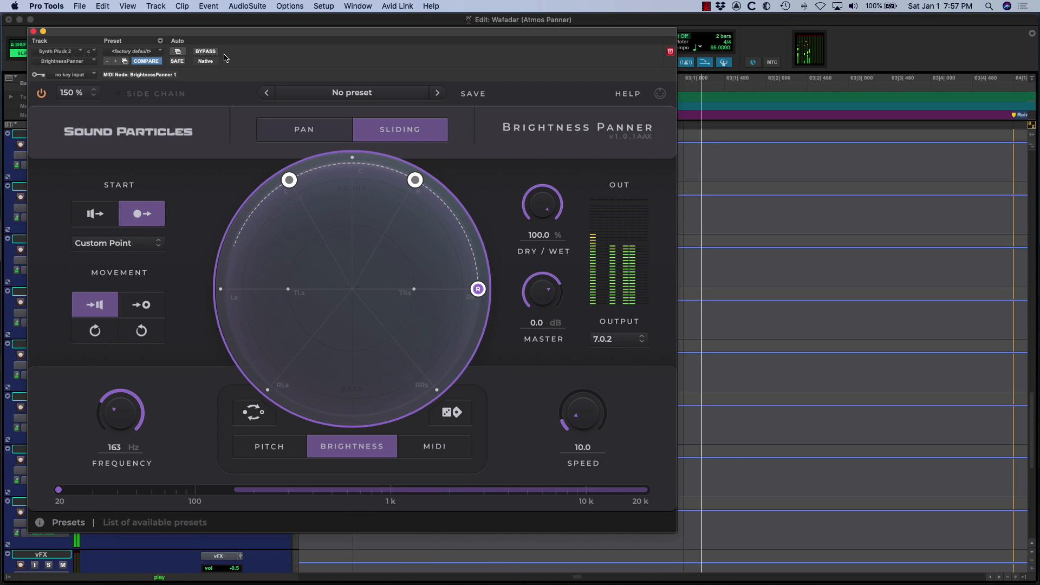
pyautogui.press('space')
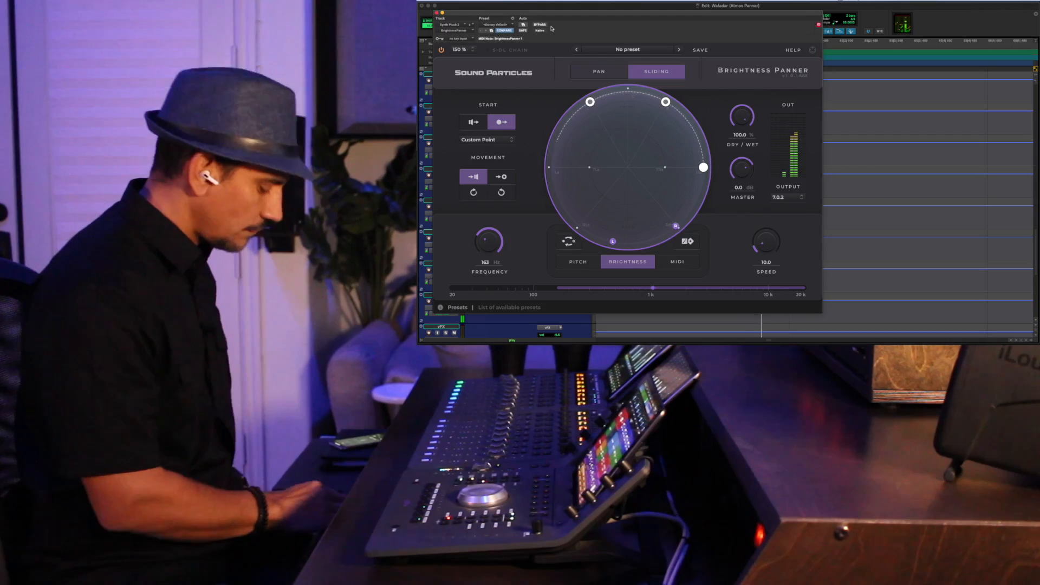
pyautogui.press('super+w')
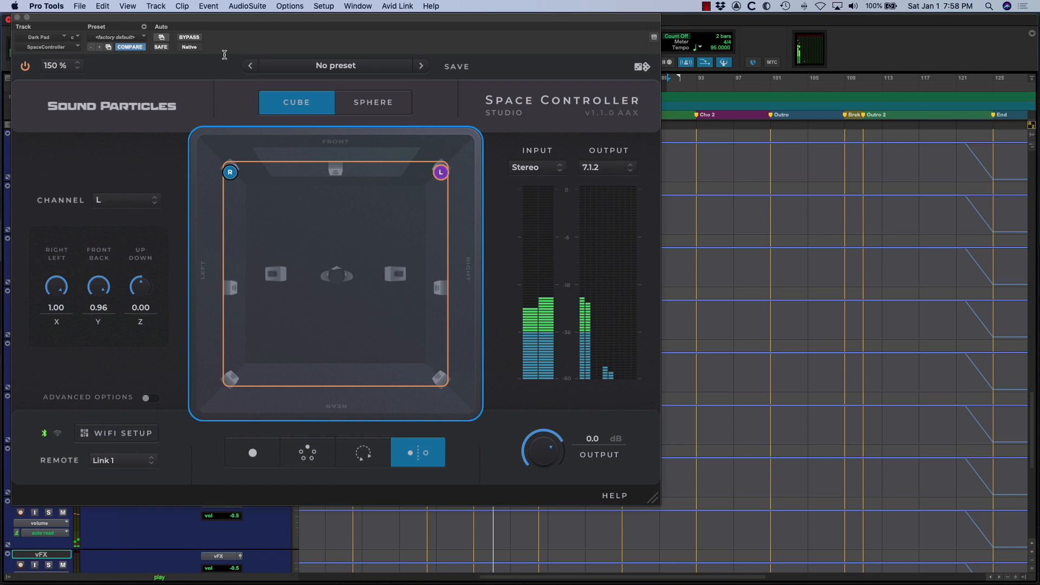
# Look through the Space Controller channel formats offered for the Dark Pad track's insert, keeping stereo/7.1.2
pyautogui.click(68, 48)
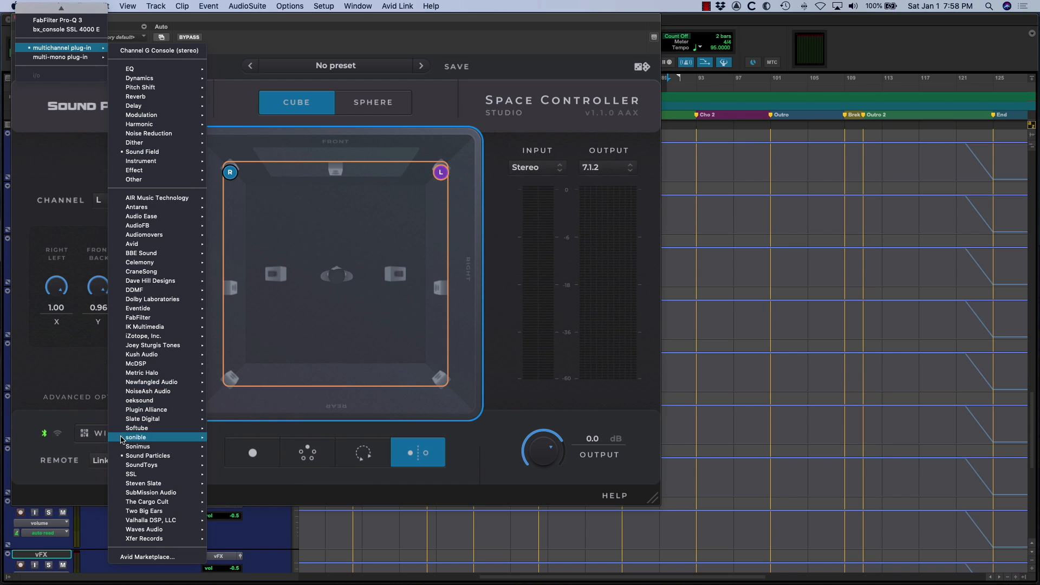
pyautogui.moveTo(123, 457)
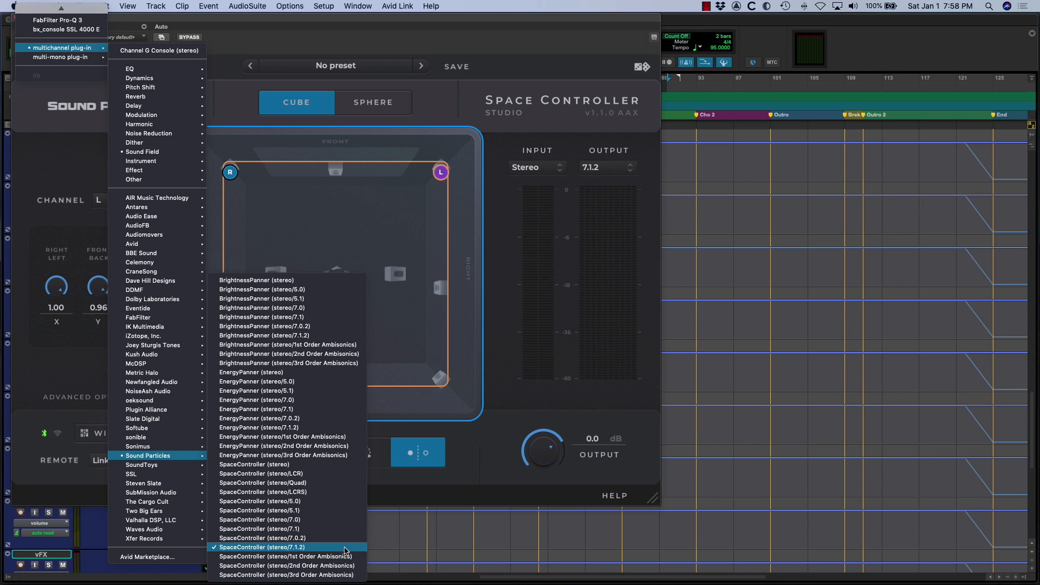
pyautogui.click(478, 482)
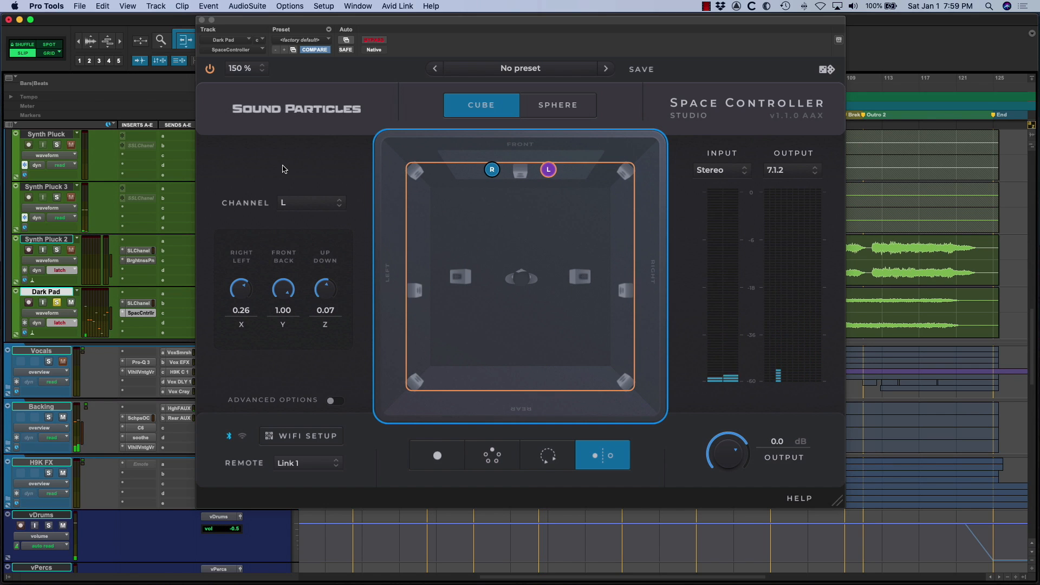
# Unsolo the Dark Pad track and listen to it within the full mix
pyautogui.click(68, 307)
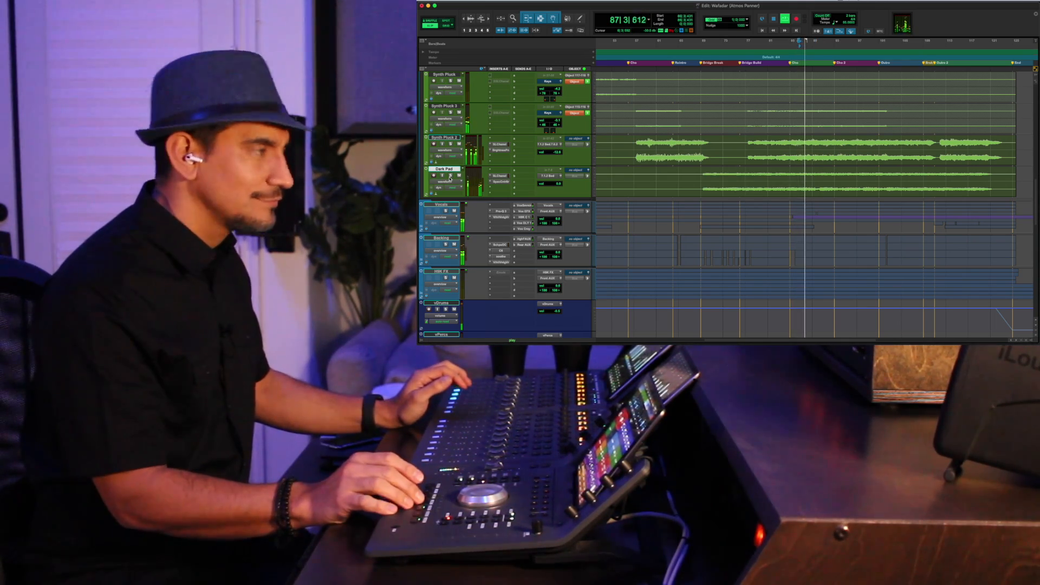
pyautogui.press('space')
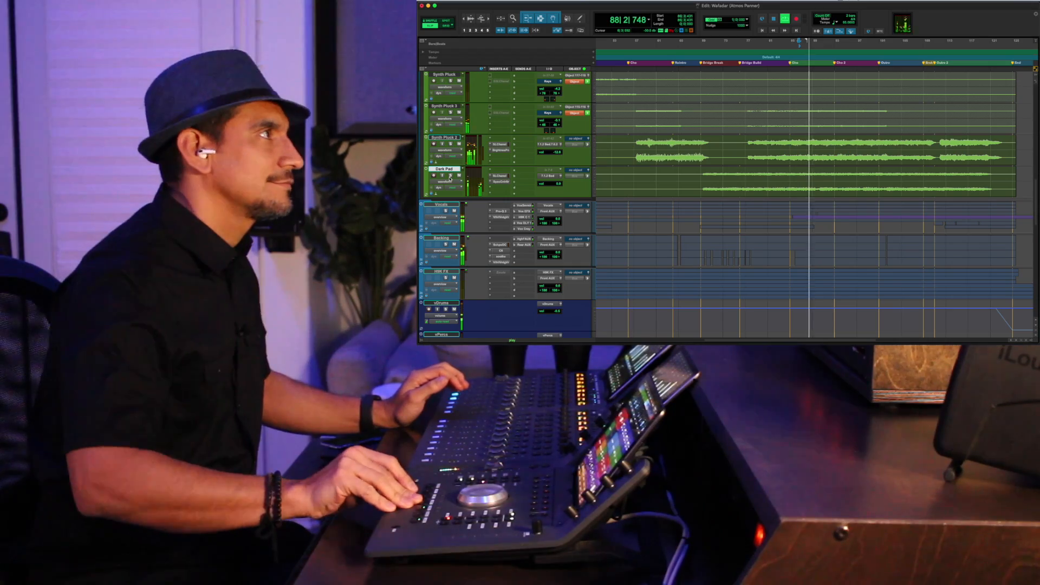